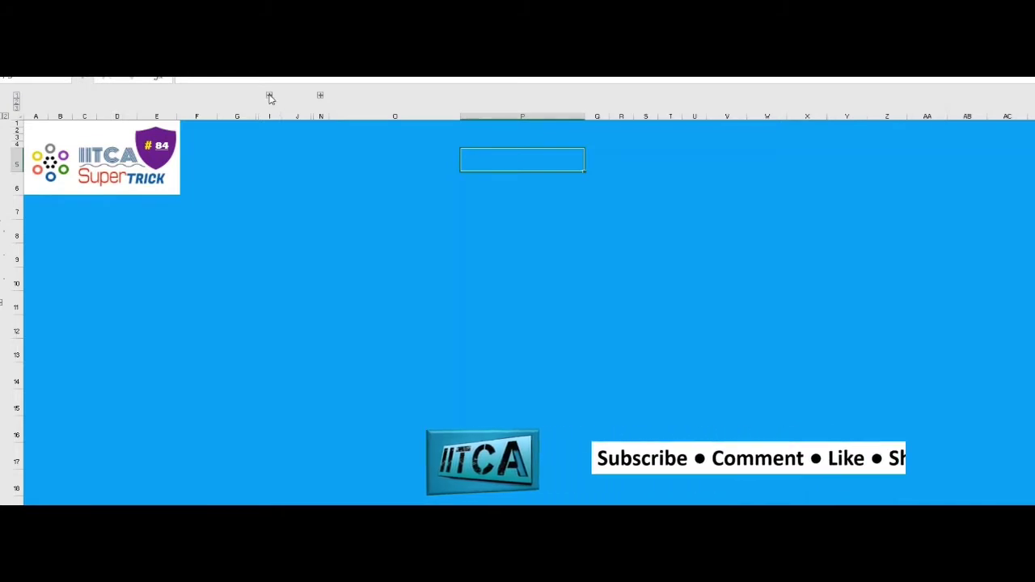
- Expand grouped columns H and K–M to show the chain notes and both January–June lists
left_click(270, 96)
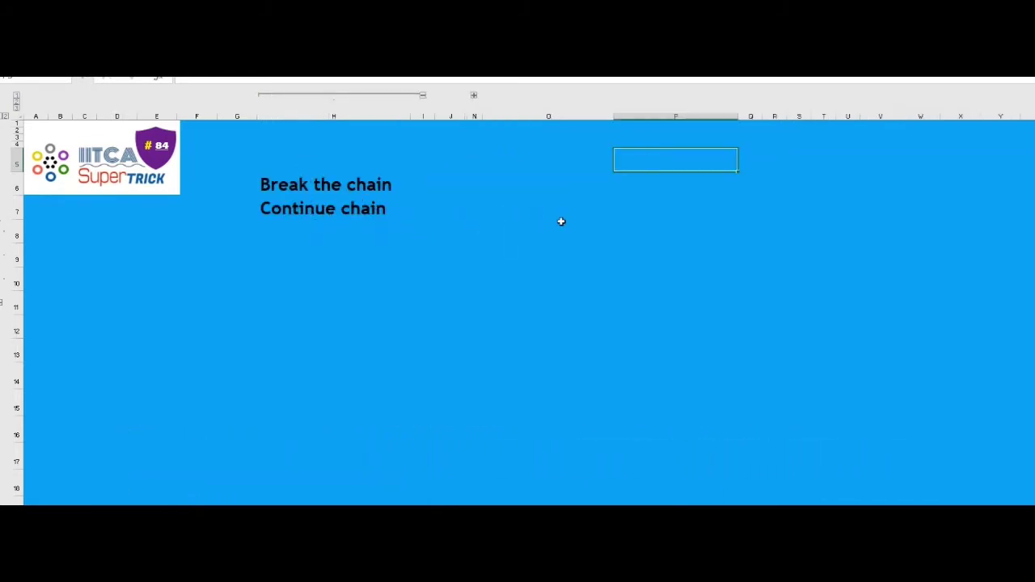
left_click(474, 96)
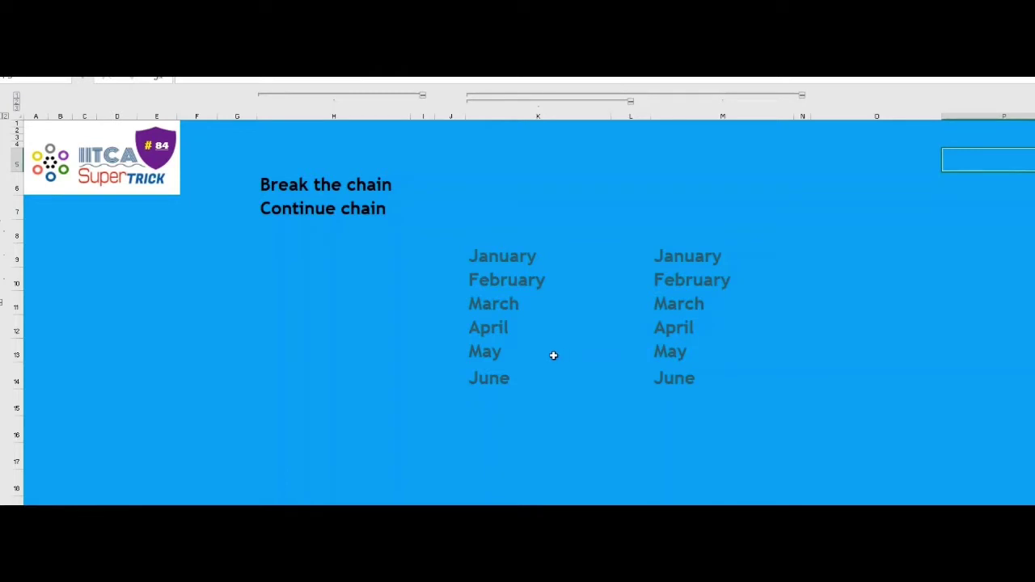
left_click(495, 405)
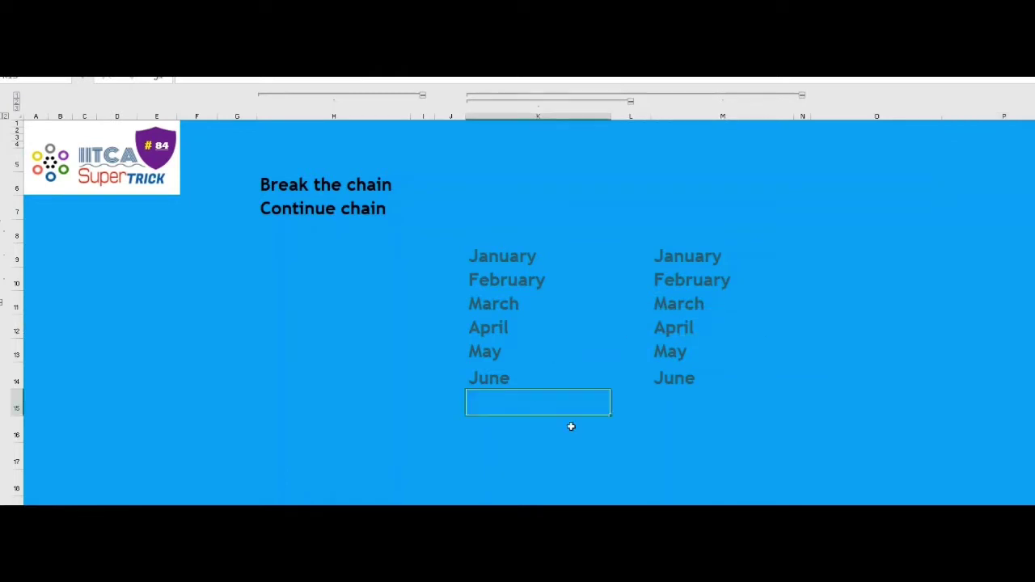
type("F")
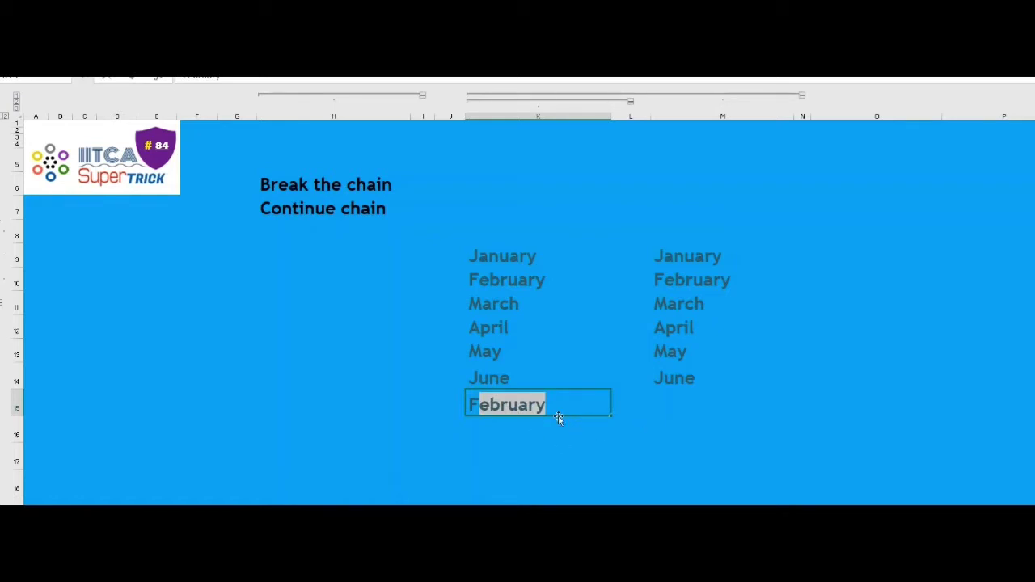
key("Escape")
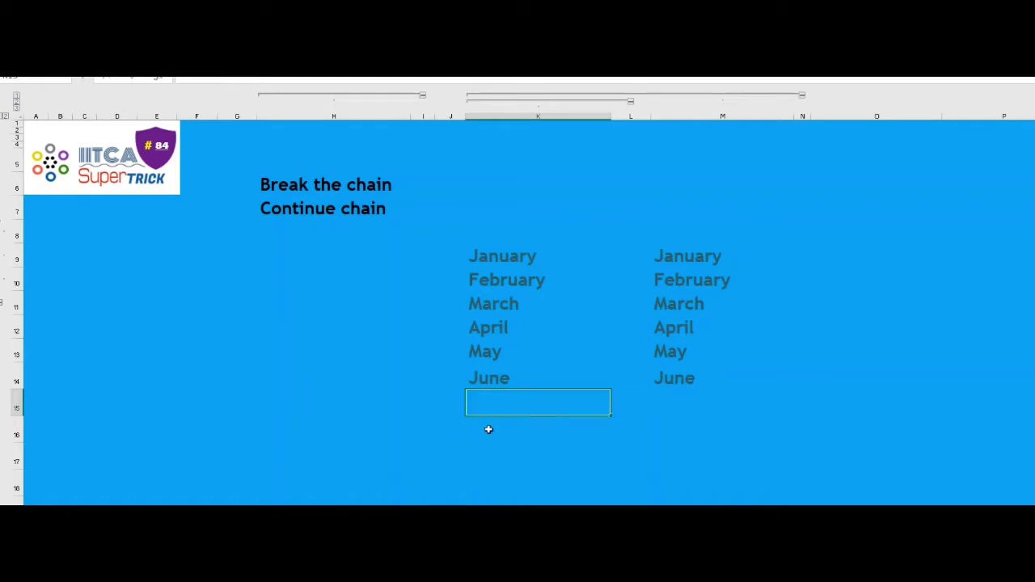
left_click(488, 429)
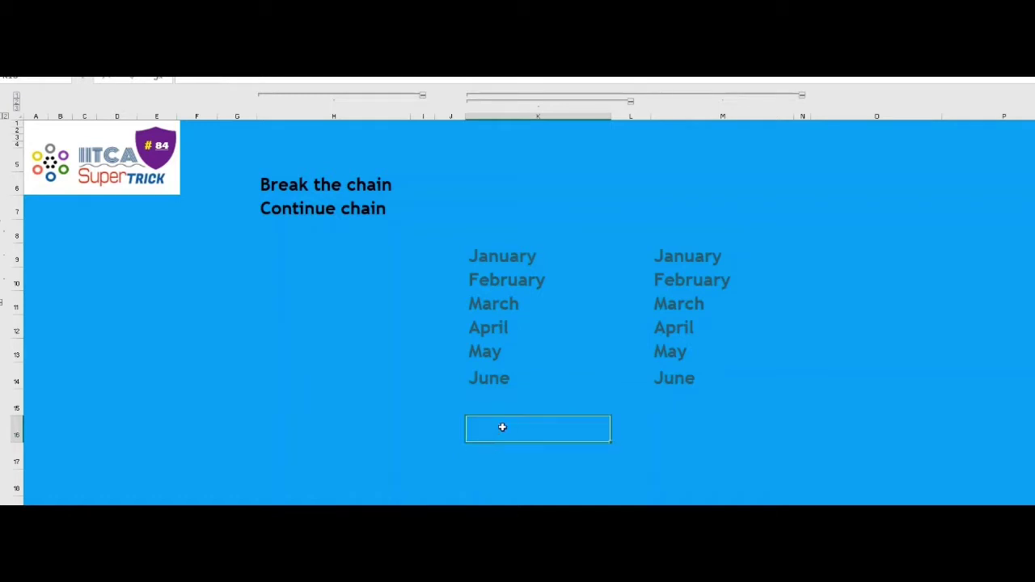
type("Fe")
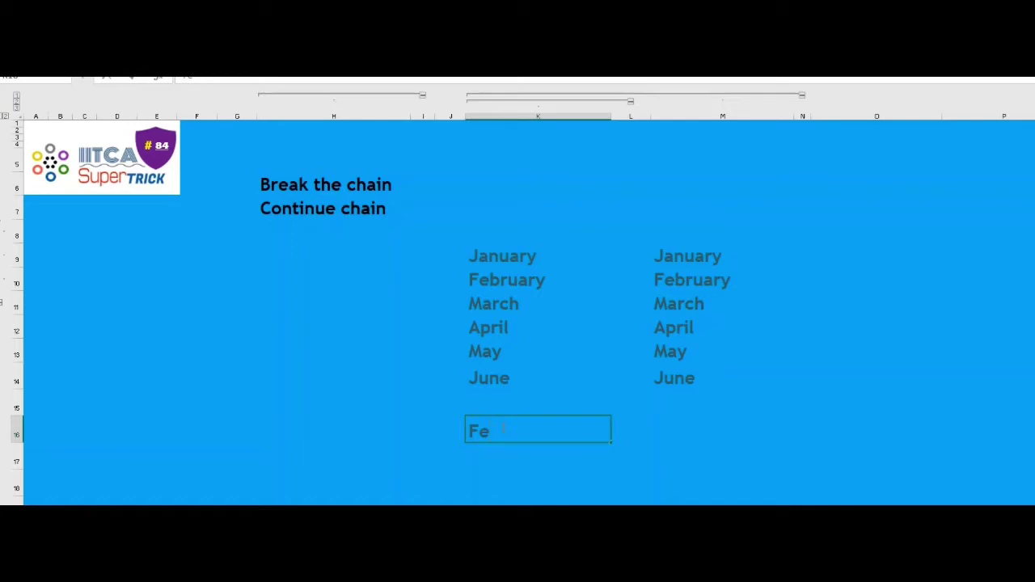
type("br")
key("Escape")
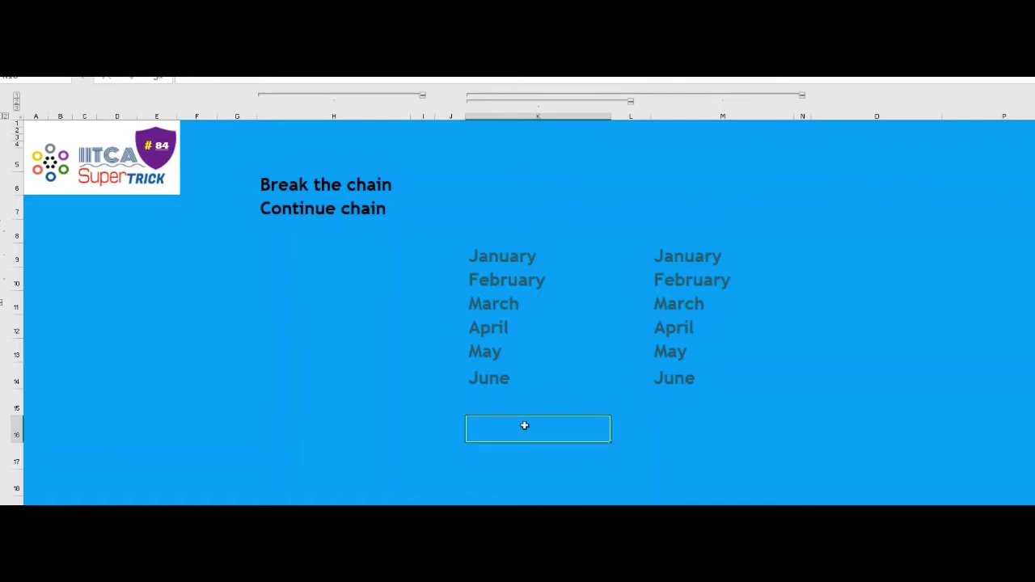
left_click(676, 401)
type("F")
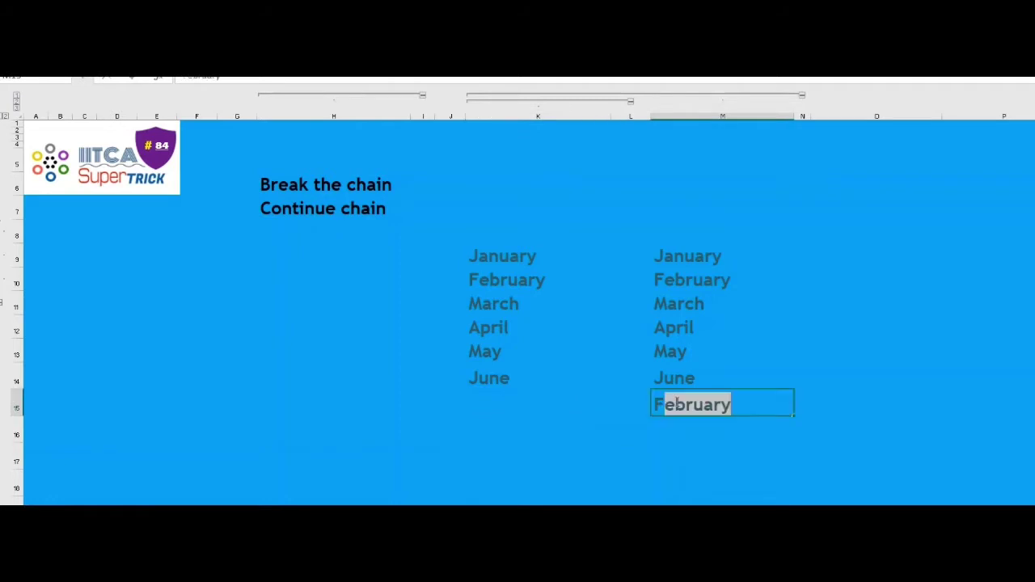
type("e")
key("Escape")
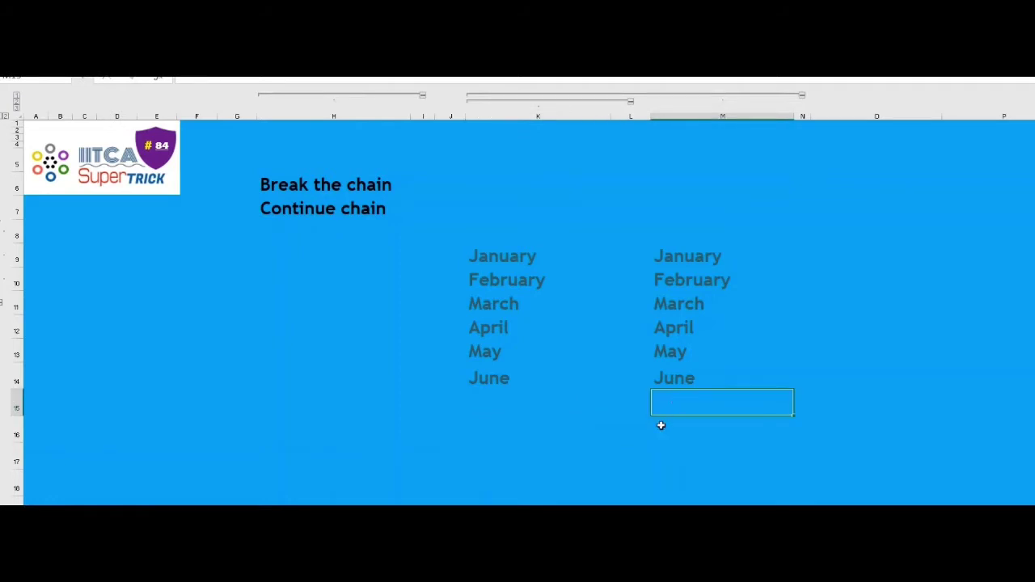
left_click(660, 426)
type("February")
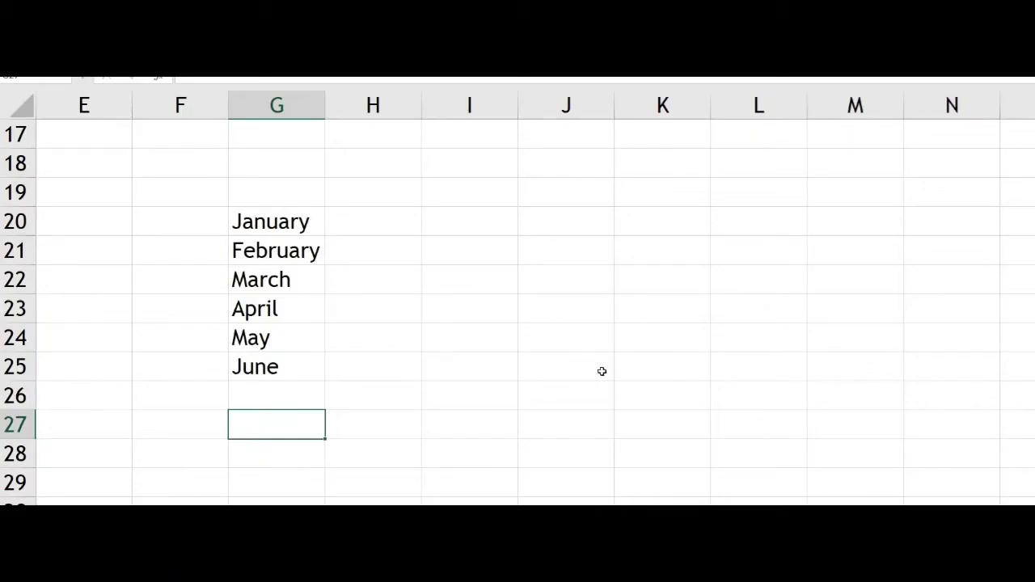
type("Ju")
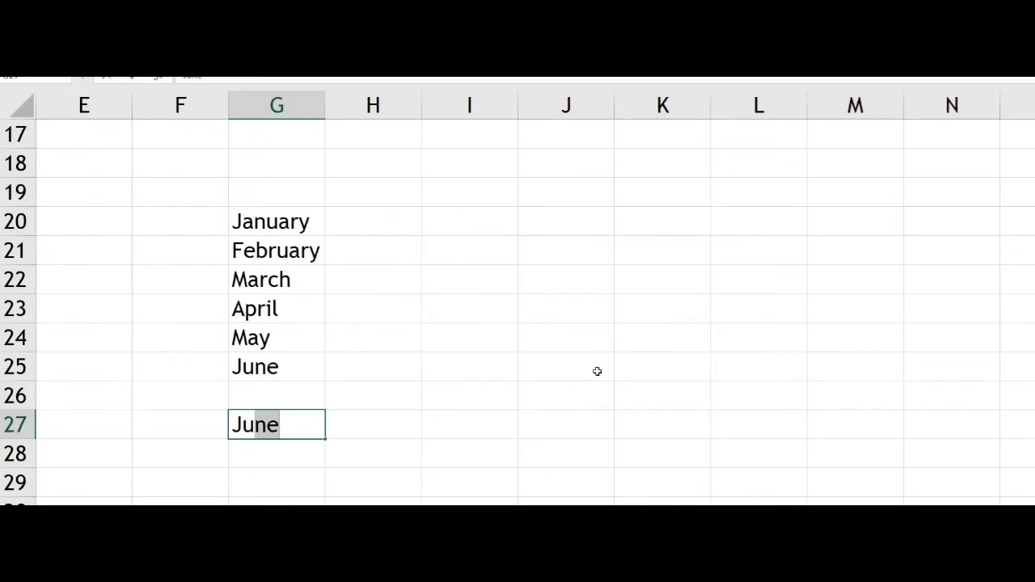
key("Escape")
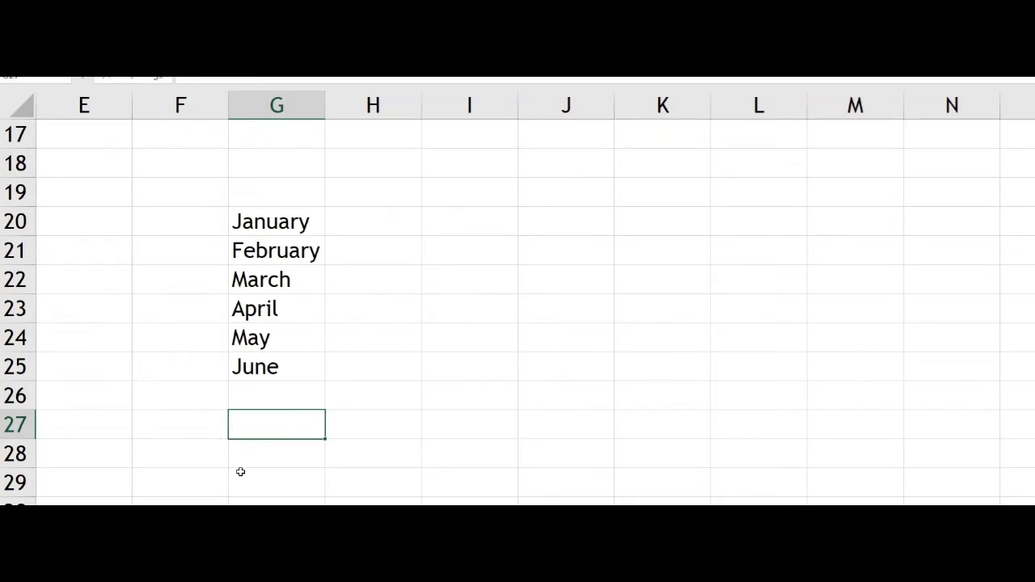
key("Return")
left_click(257, 487)
type("J")
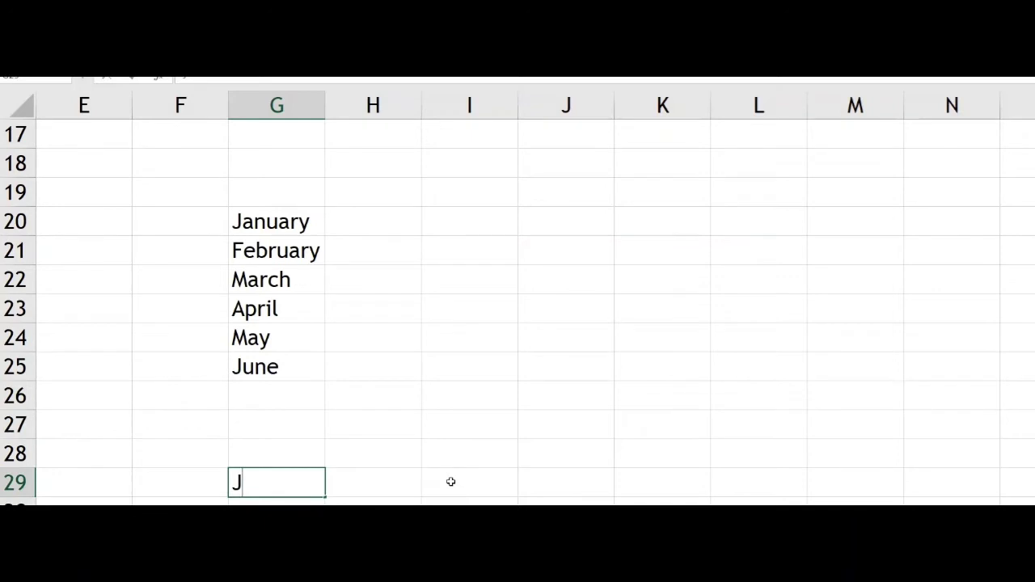
type("un")
key("Escape")
- Enter a dot in each cell of column F from F20 down to F28
left_click(194, 231)
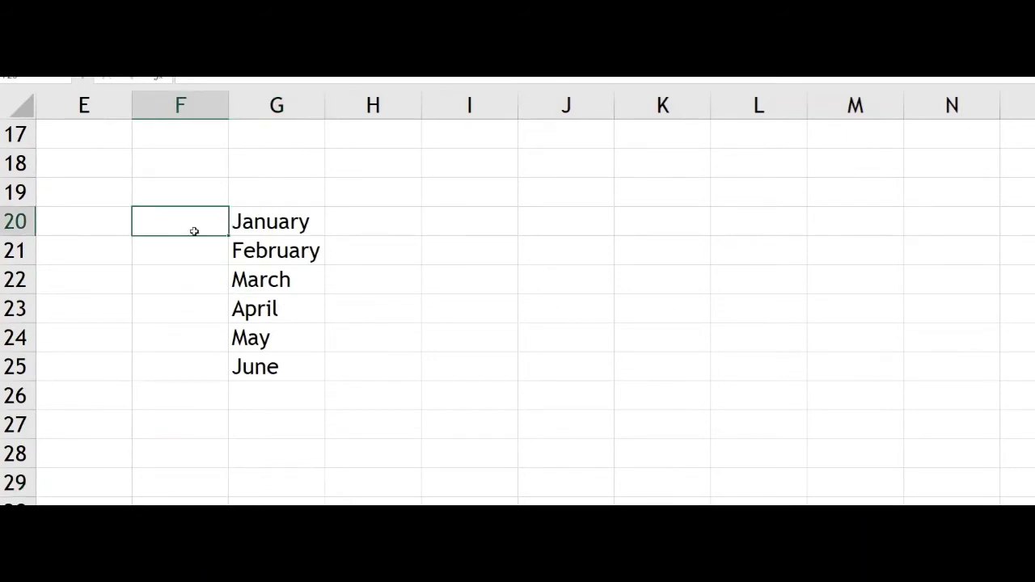
type(".")
key("Return")
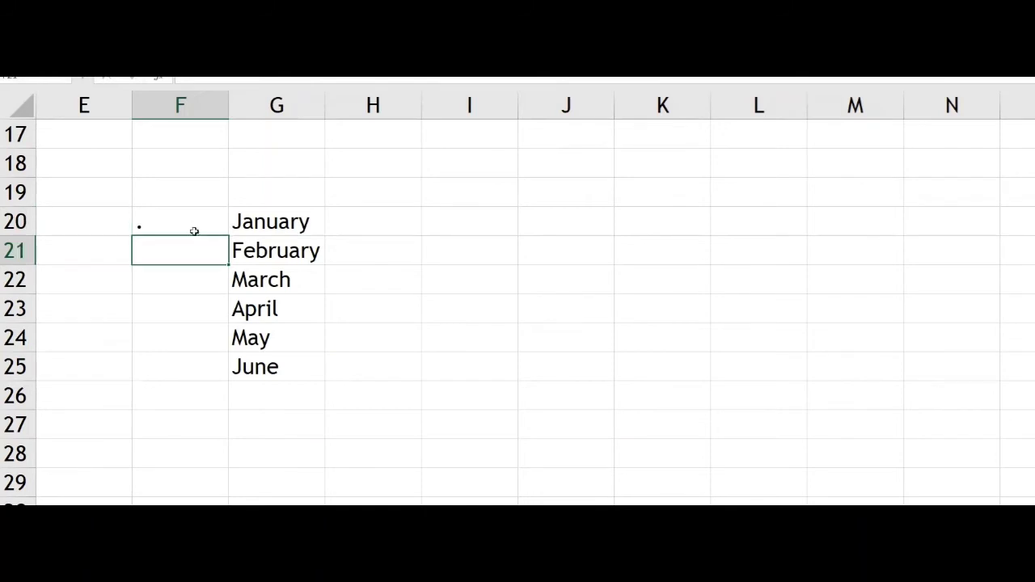
type(".")
key("Return")
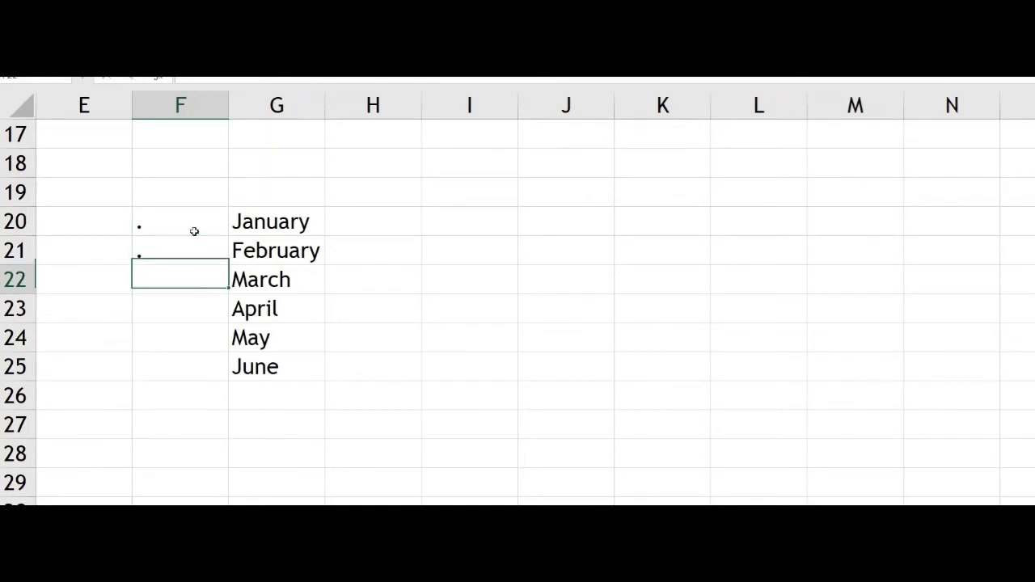
type(".")
key("Return")
type(".")
key("Return")
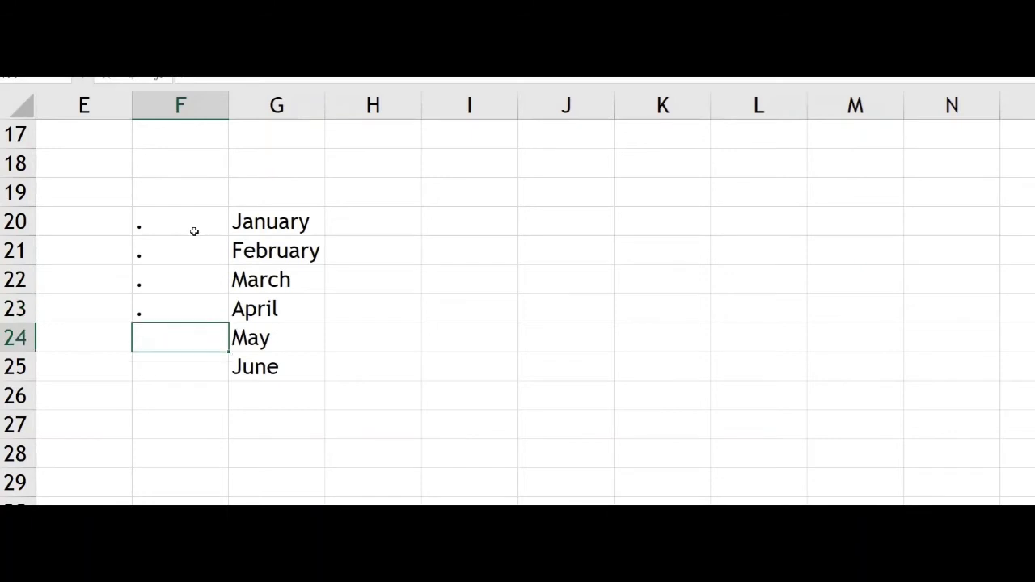
type(".")
key("Return")
type(".")
key("Return")
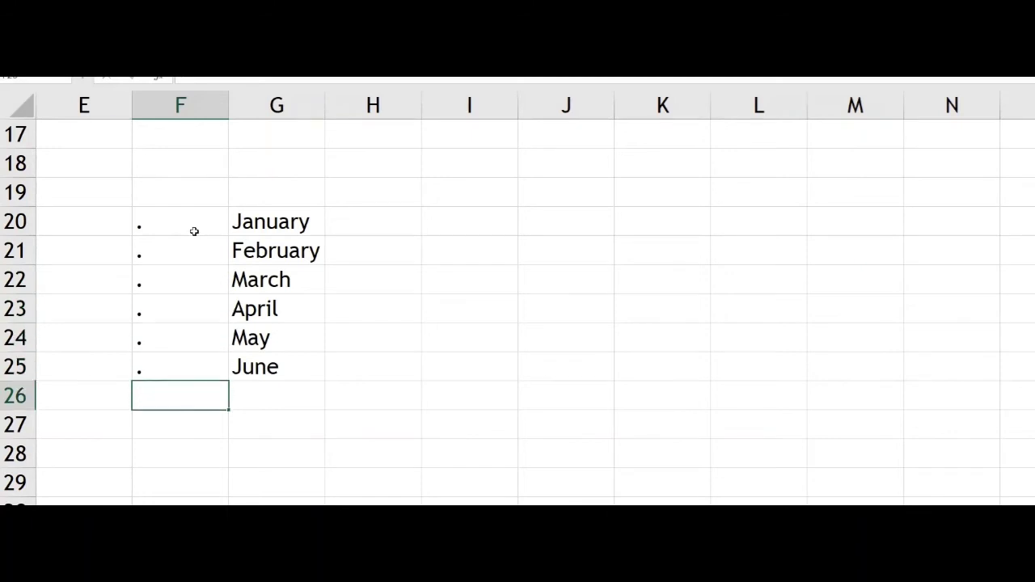
key("Return")
type(".")
key("Return")
type(".")
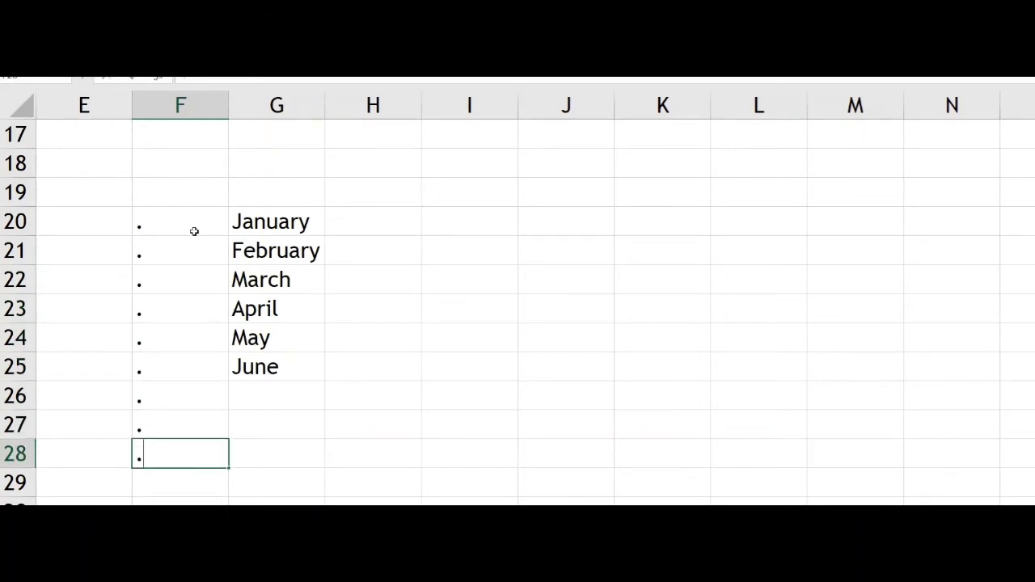
key("Return")
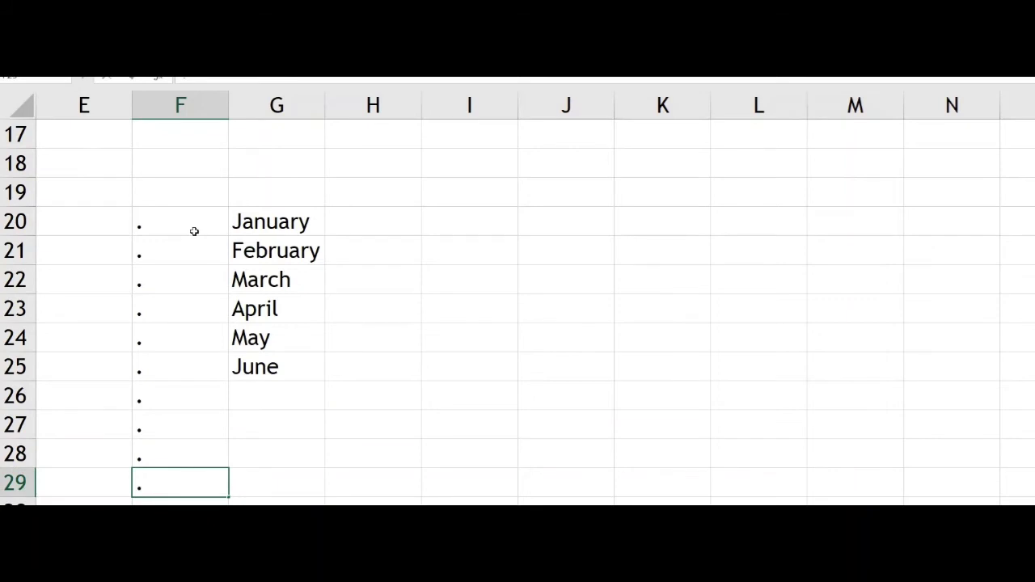
- Confirm the F29 dot, then preview 'Ju' autocompleting to June in G29 and cancel it
key("Tab")
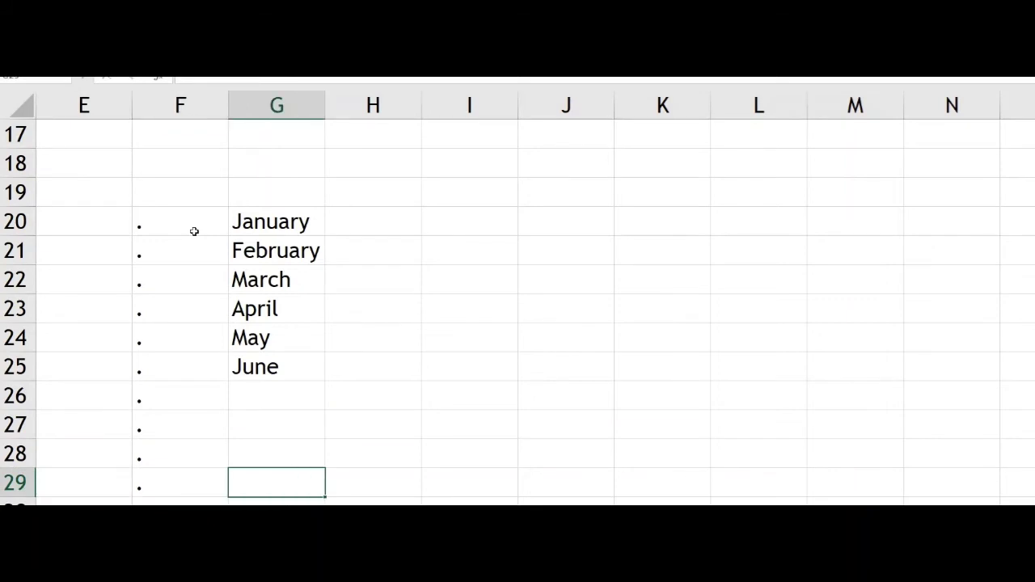
type("J")
type("u")
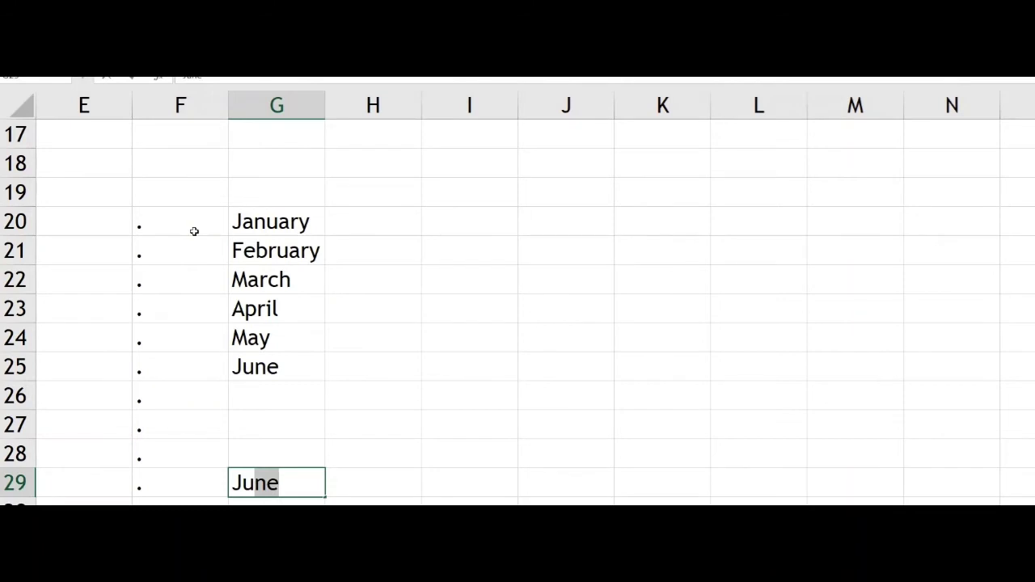
key("Escape")
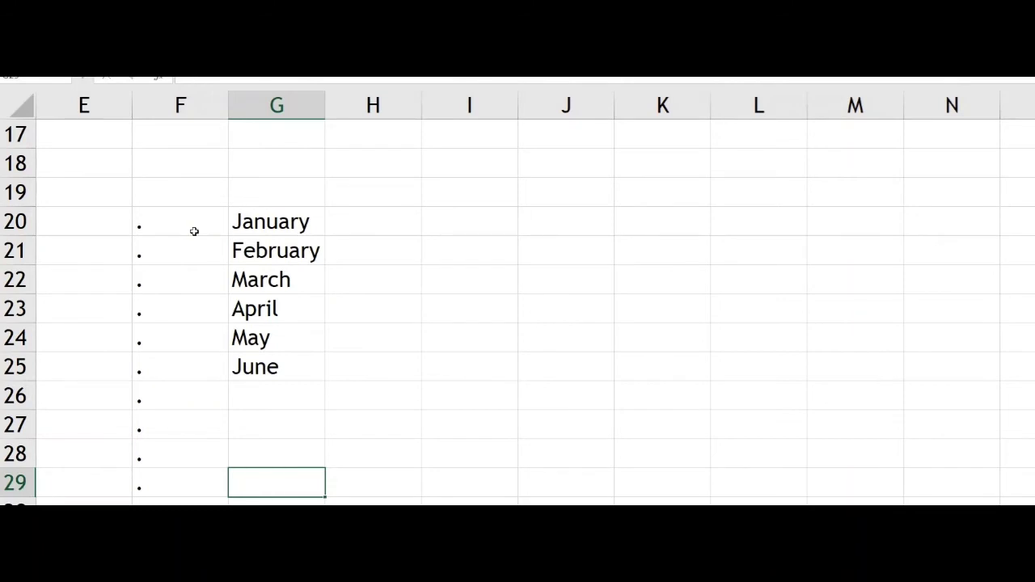
- Clear all the dots from F19:F29
left_click_drag(176, 196, 198, 489)
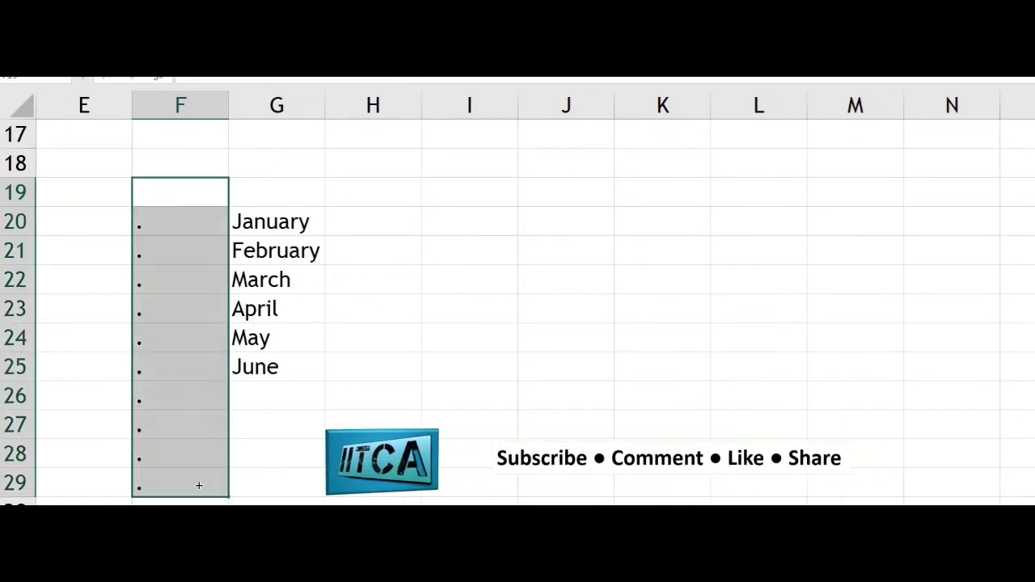
key("Delete")
left_click(355, 227)
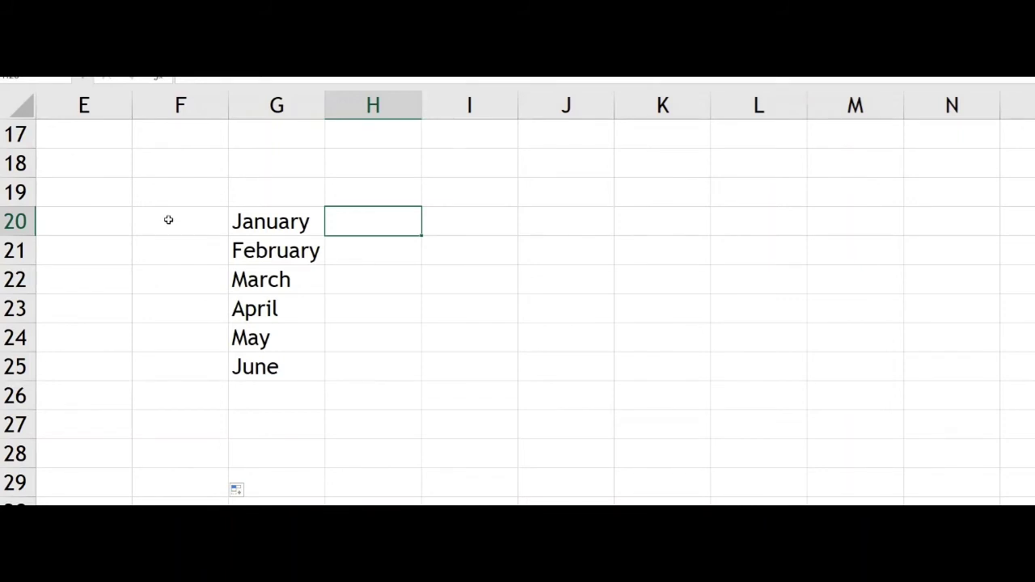
- Go through cells H20 to H29 one by one, leaving them blank, and finish on G29
double_click(348, 233)
double_click(348, 247)
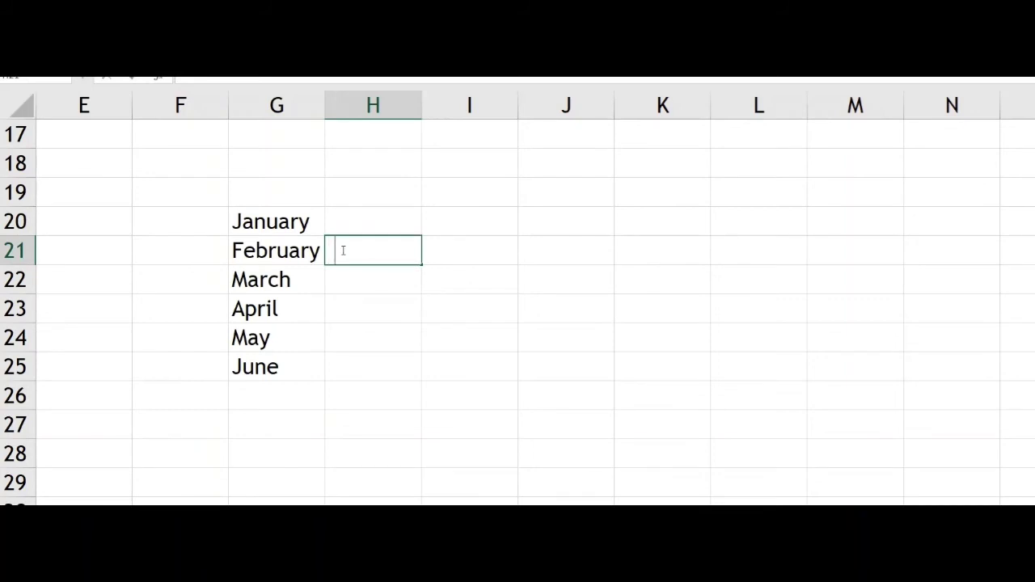
double_click(339, 279)
double_click(343, 311)
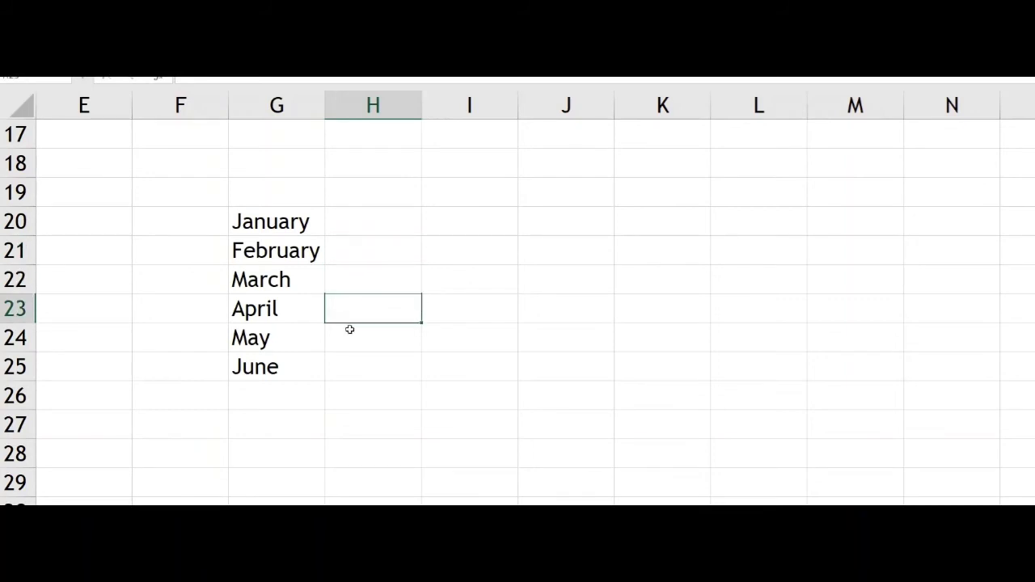
double_click(347, 340)
double_click(339, 370)
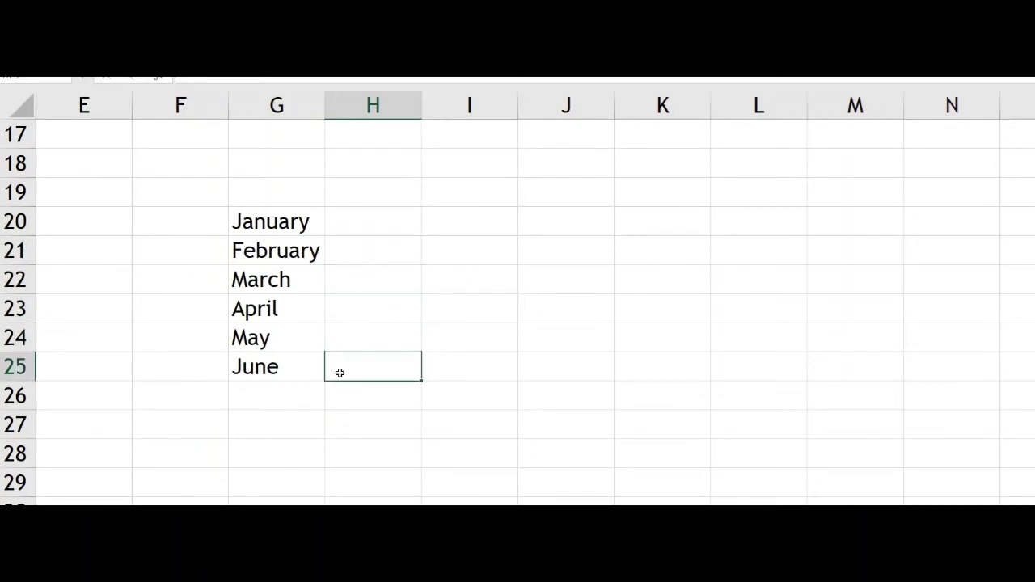
double_click(340, 394)
left_click(333, 423)
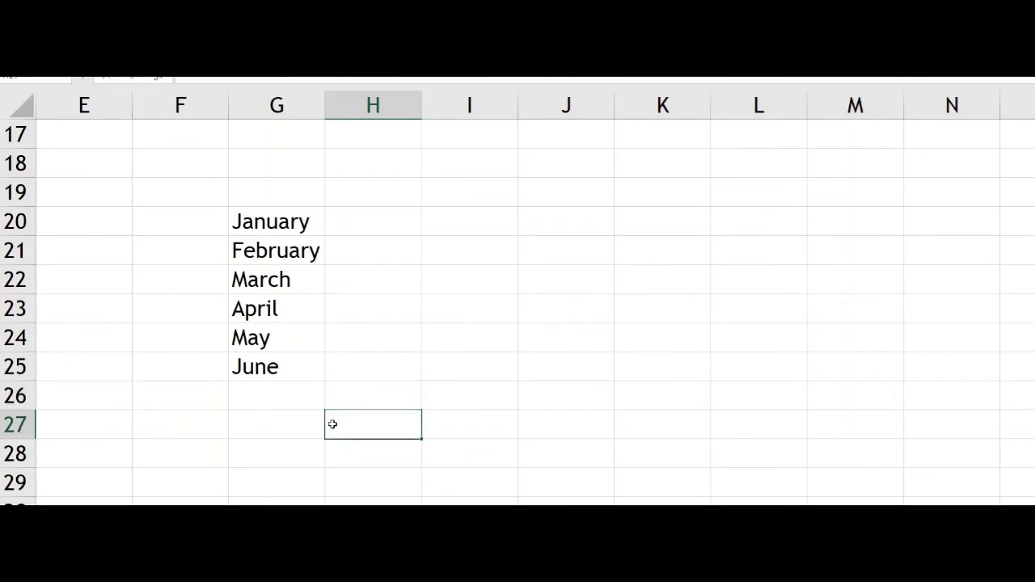
double_click(335, 451)
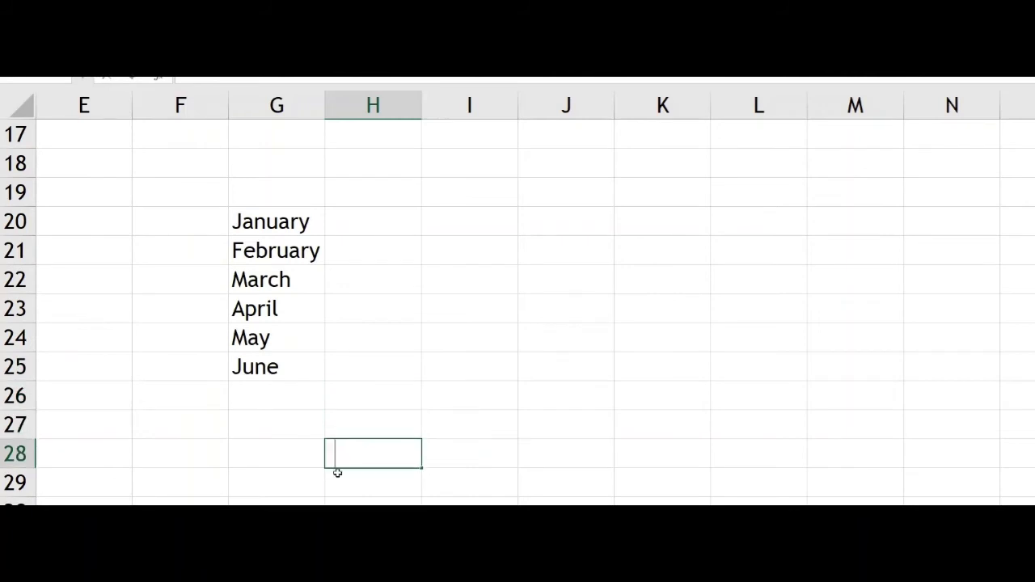
double_click(335, 480)
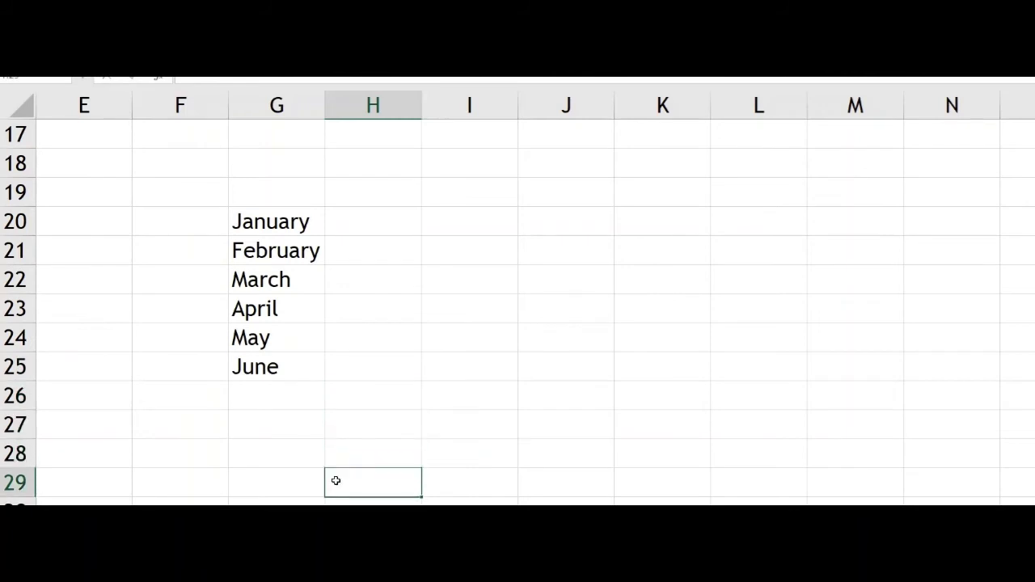
left_click(284, 476)
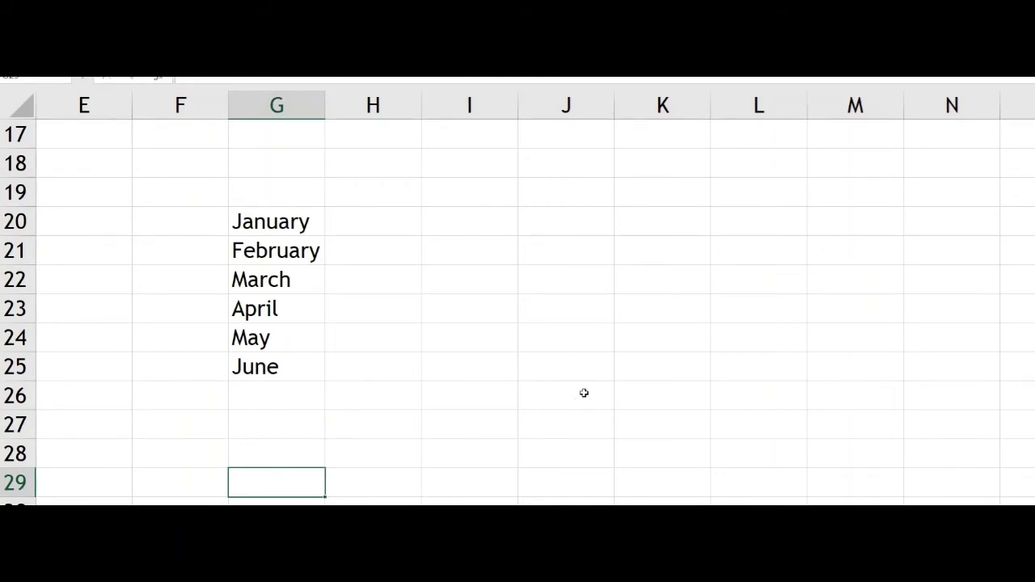
- Type 'Ju' in G29 and accept the AutoComplete suggestion June
type("Ju")
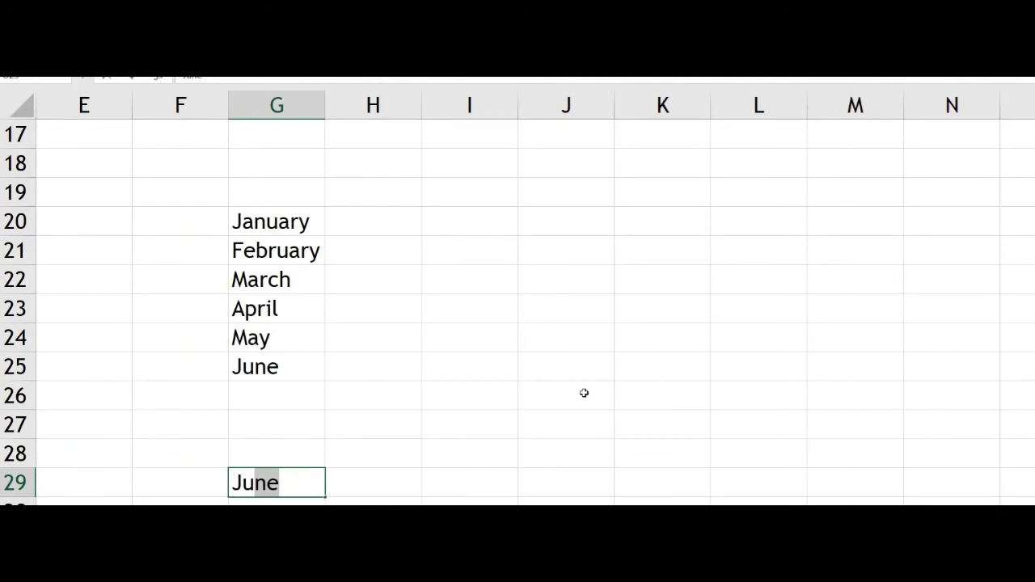
key("Tab")
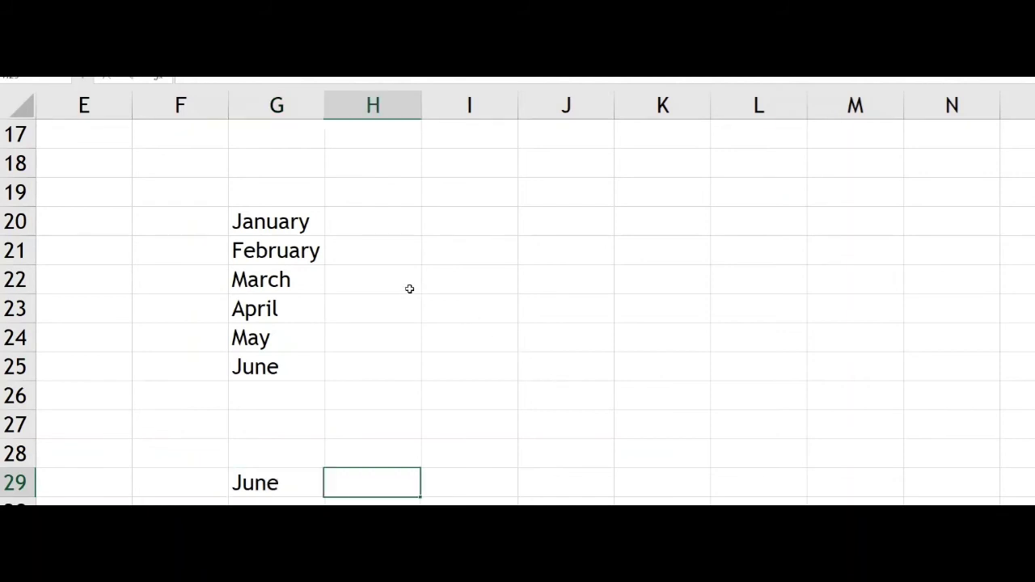
- Fill H20:H29 yellow, then repeat the same yellow fill on June cell G29 with F4
left_click_drag(372, 223, 383, 481)
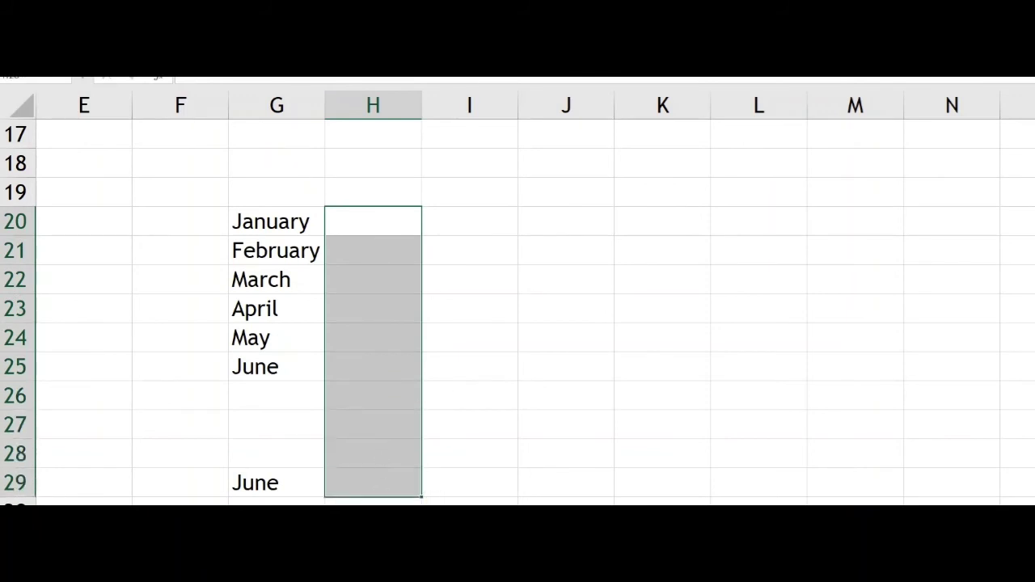
left_click(236, 71)
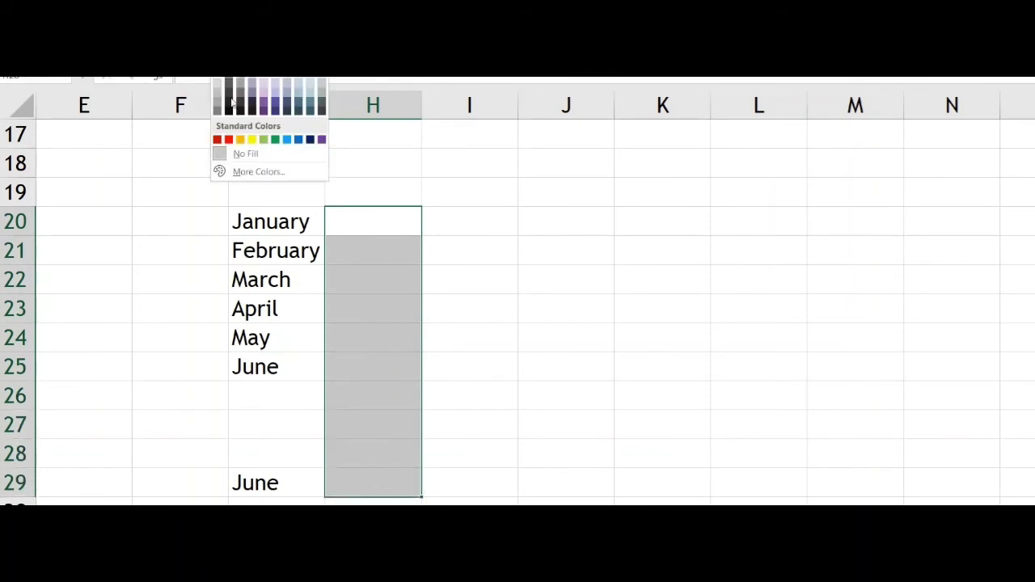
left_click(252, 140)
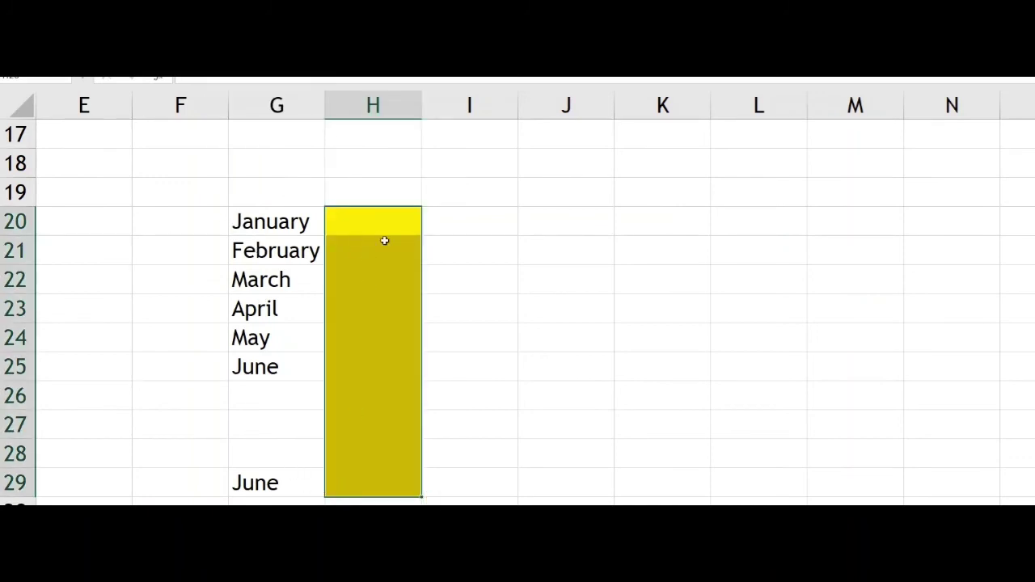
left_click(267, 480)
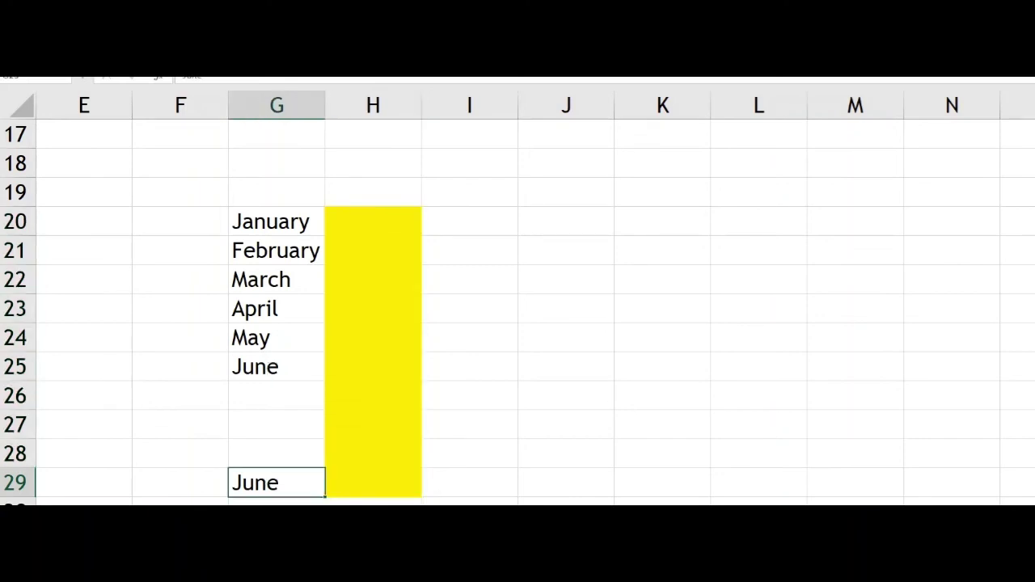
key("F4")
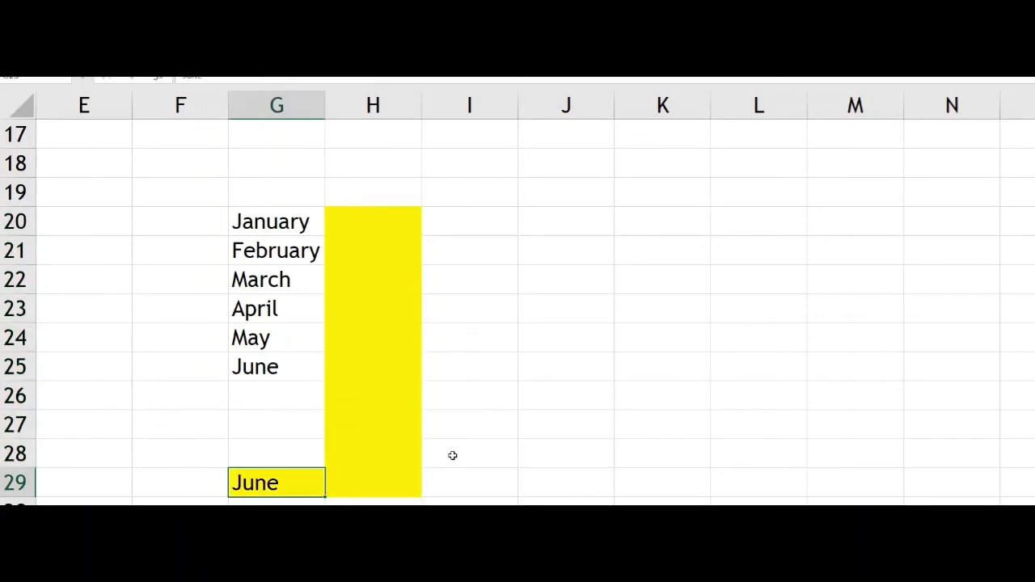